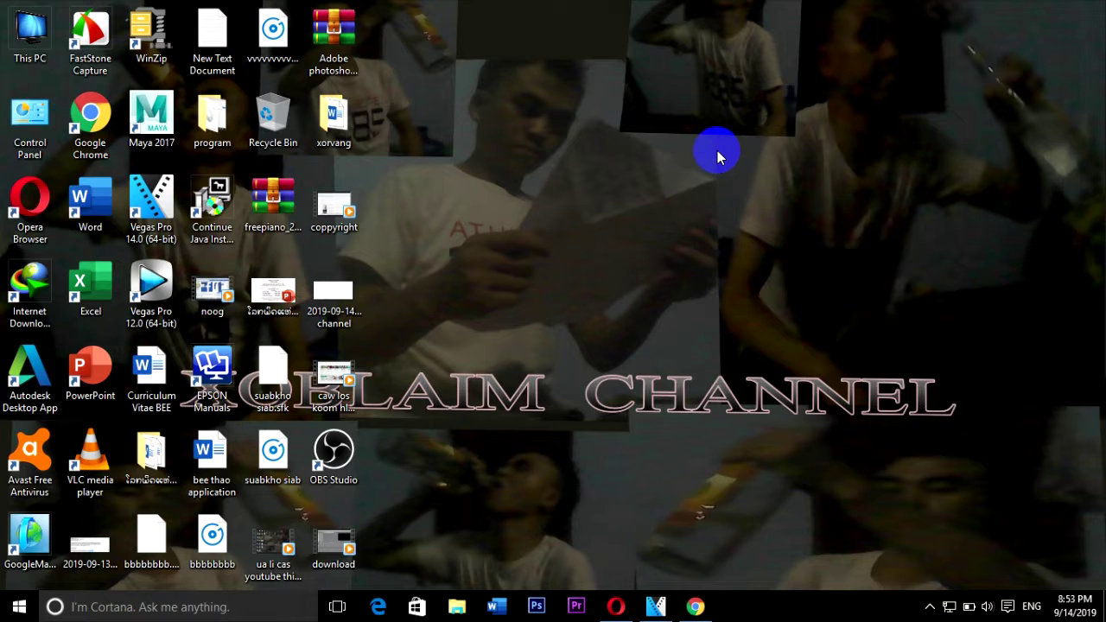
# Check the computer's network connection options and dismiss them
pyautogui.click(948, 608)
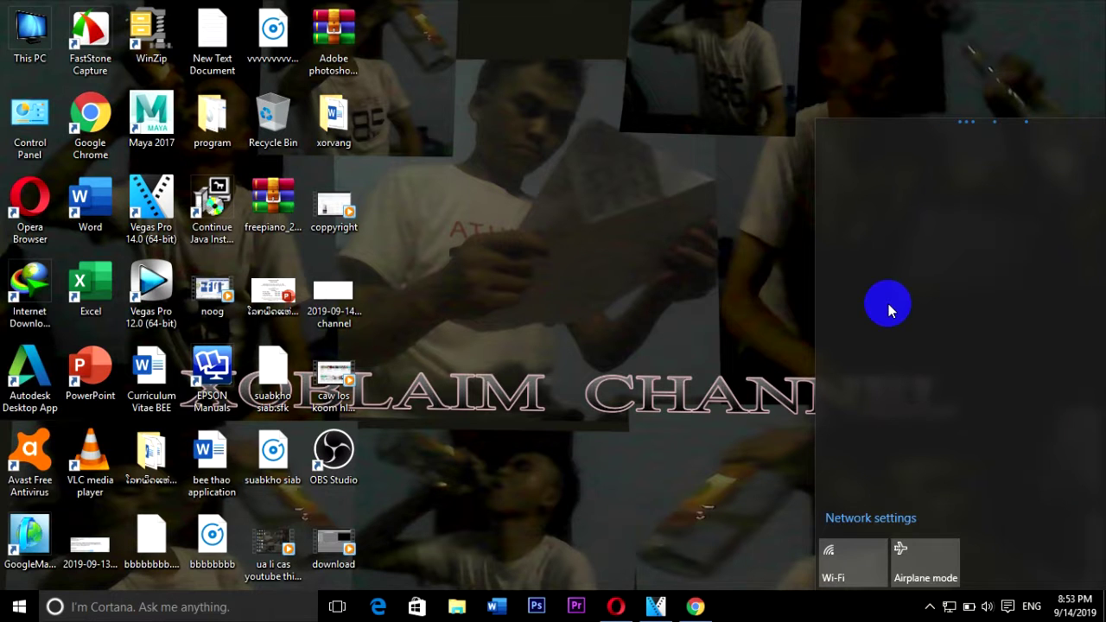
pyautogui.click(777, 249)
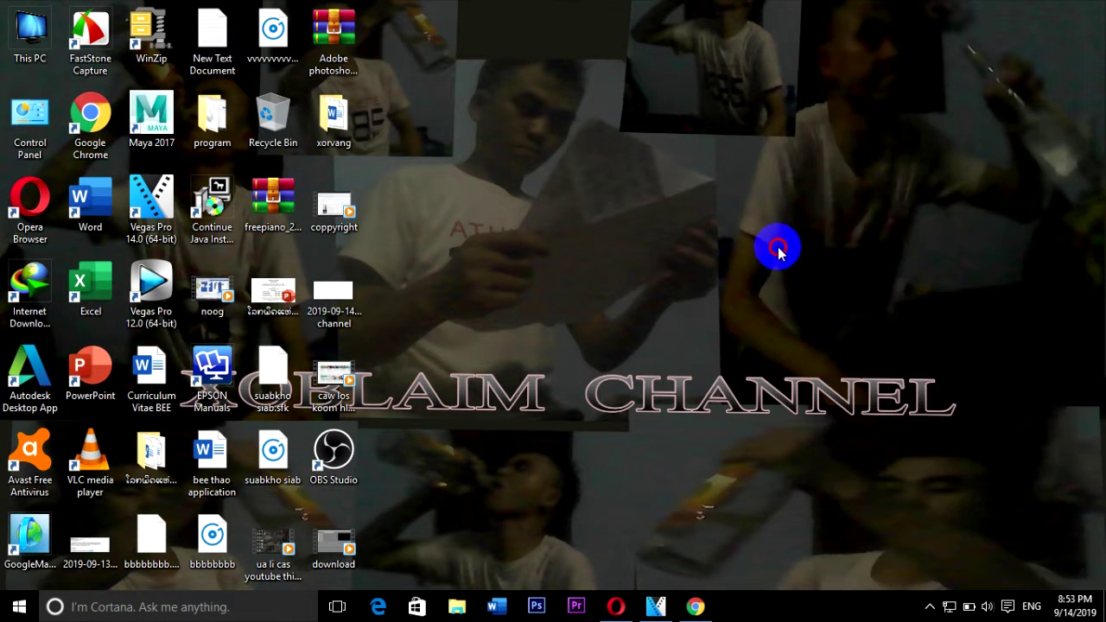
# Switch to Google Chrome and go to the YouTube website
pyautogui.doubleClick(86, 121)
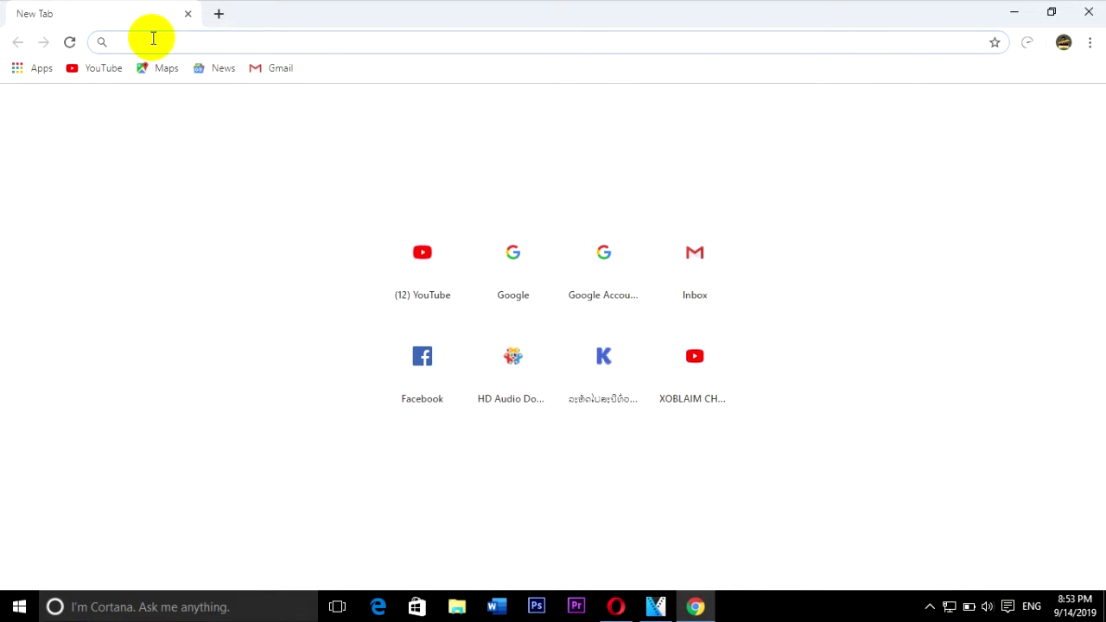
pyautogui.write('w')
pyautogui.press('Return')
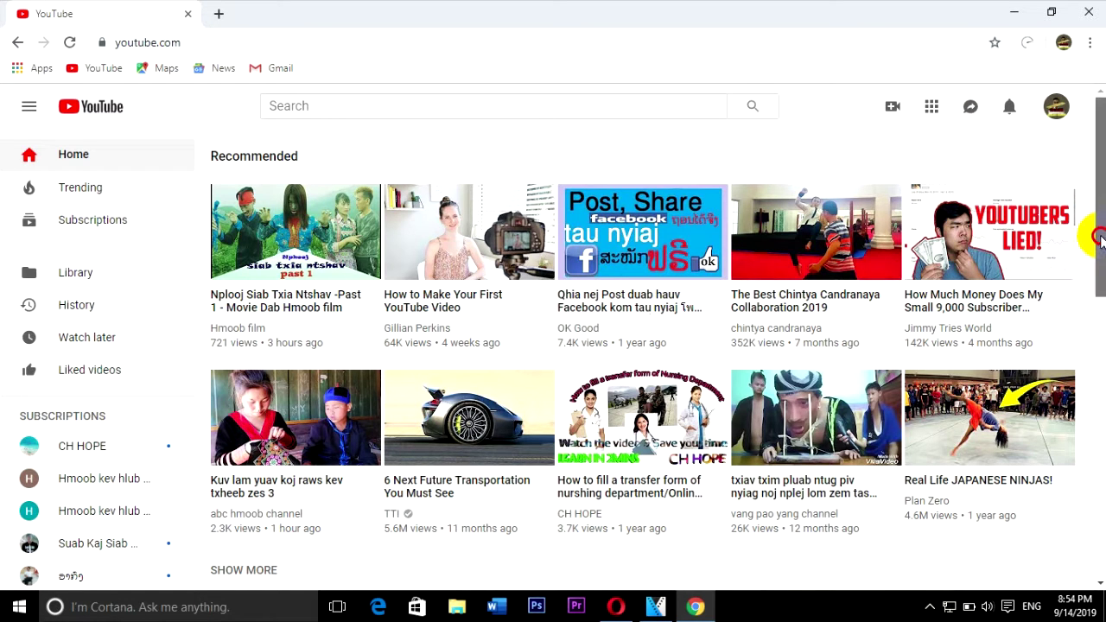
# Open the recommended video "Qhia nej Post duab hauv Facebook kom tau nyiaj" from the YouTube home page
pyautogui.scroll(-2, 1101, 242)
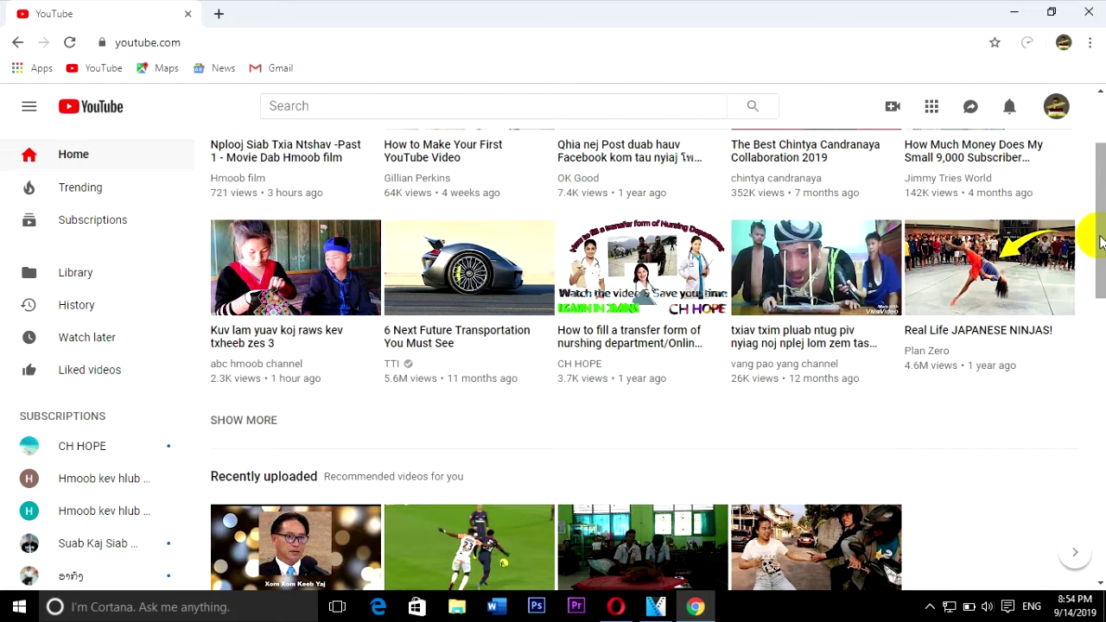
pyautogui.moveTo(1096, 235); pyautogui.dragTo(1102, 177)
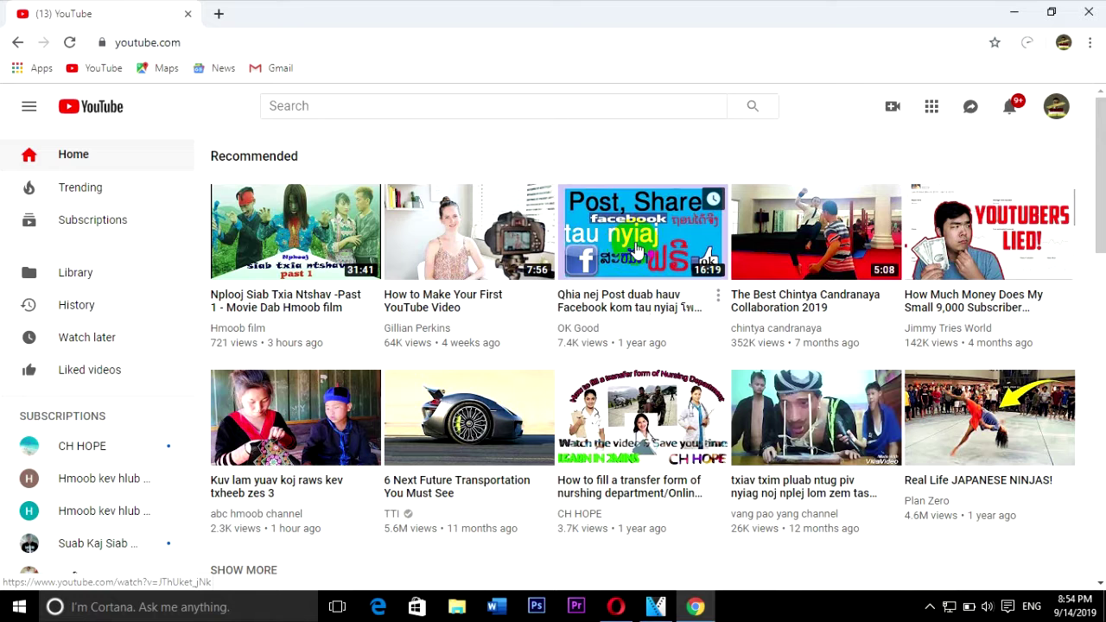
pyautogui.moveTo(629, 248)
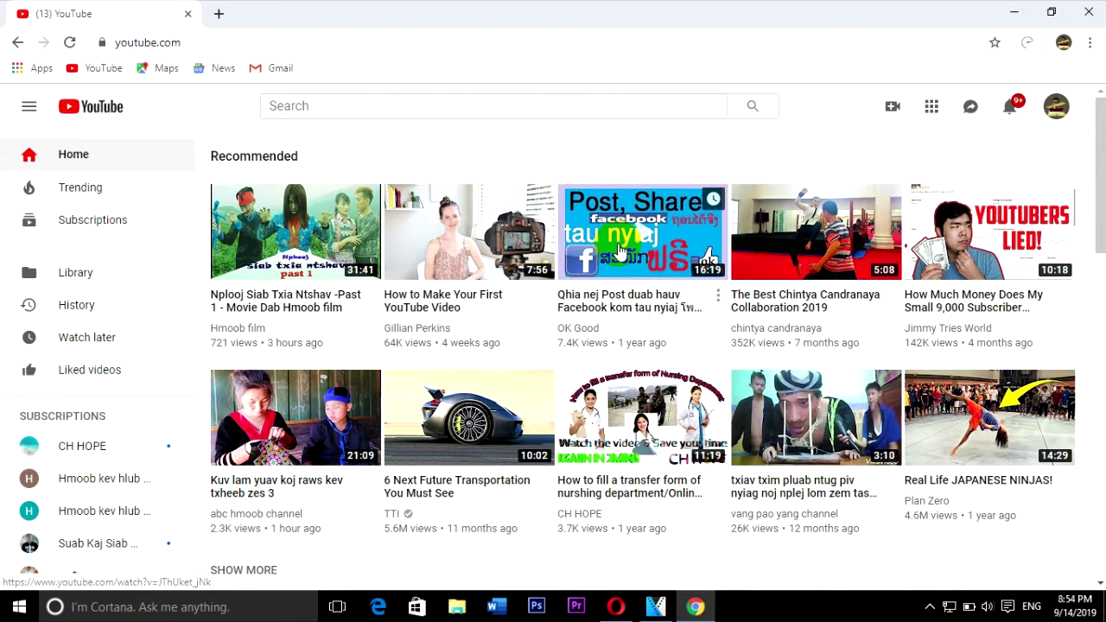
pyautogui.click(619, 249)
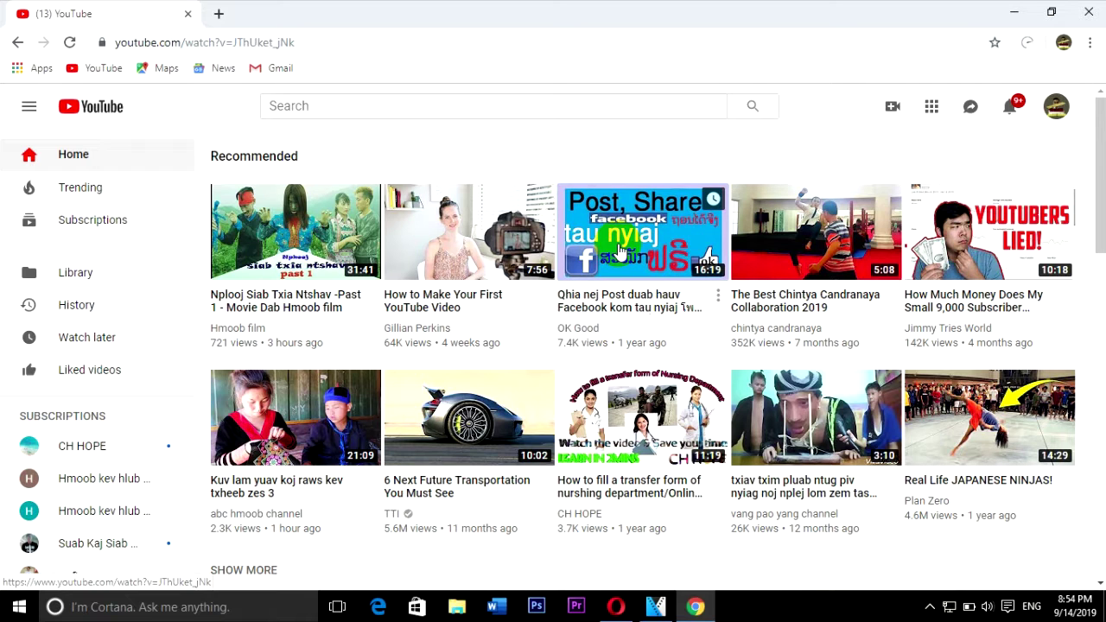
pyautogui.click(618, 249)
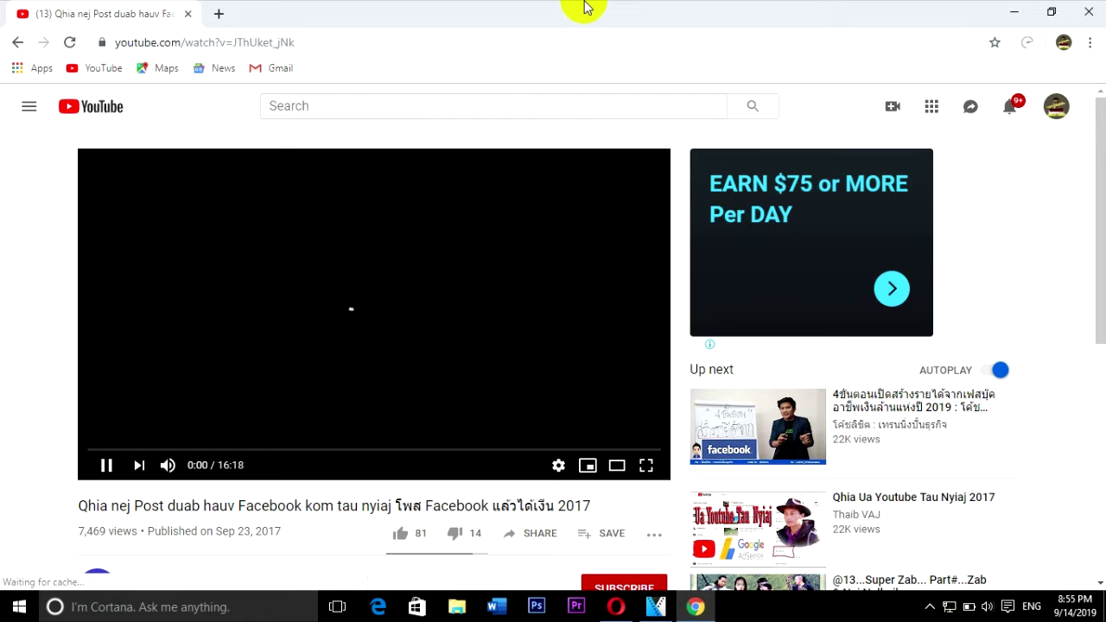
# Copy the full web address of the opened YouTube video
pyautogui.click(225, 46)
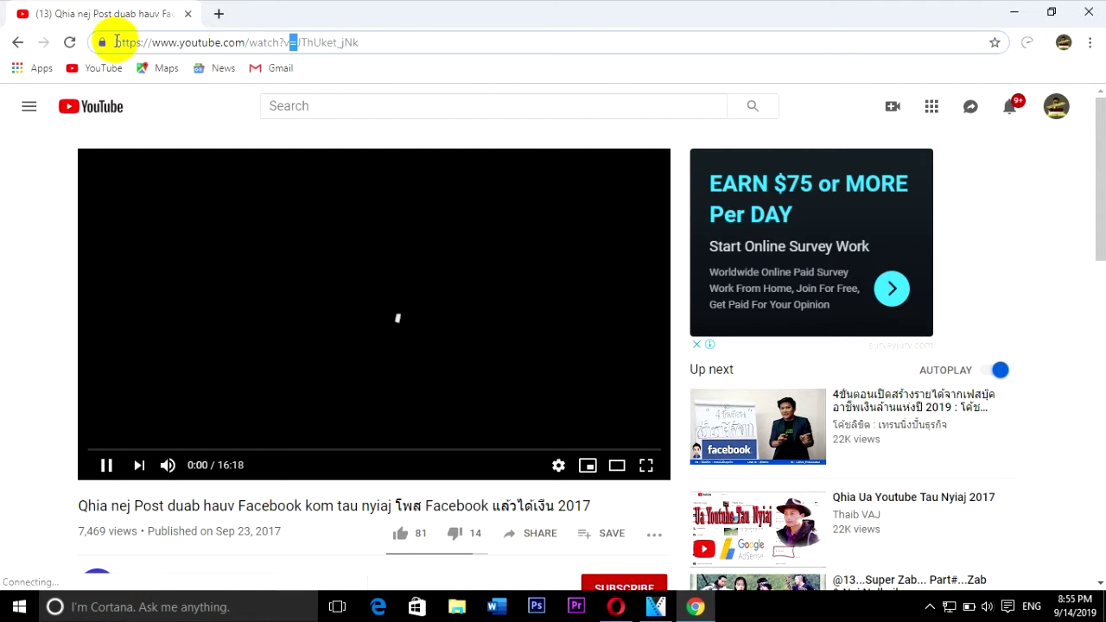
pyautogui.moveTo(106, 42); pyautogui.dragTo(398, 49)
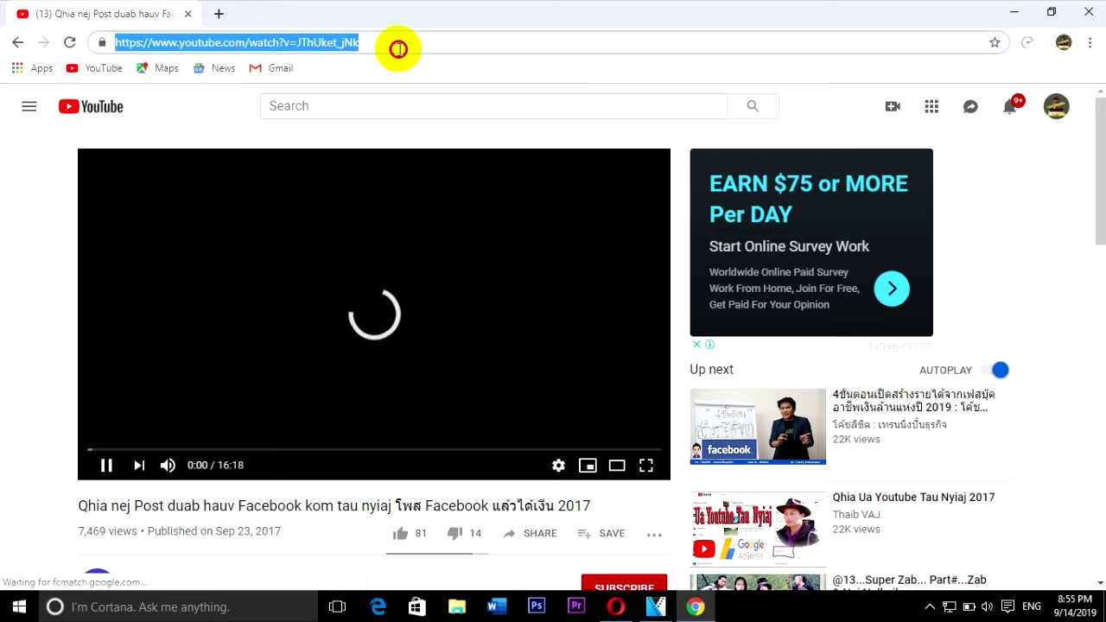
pyautogui.rightClick(314, 40)
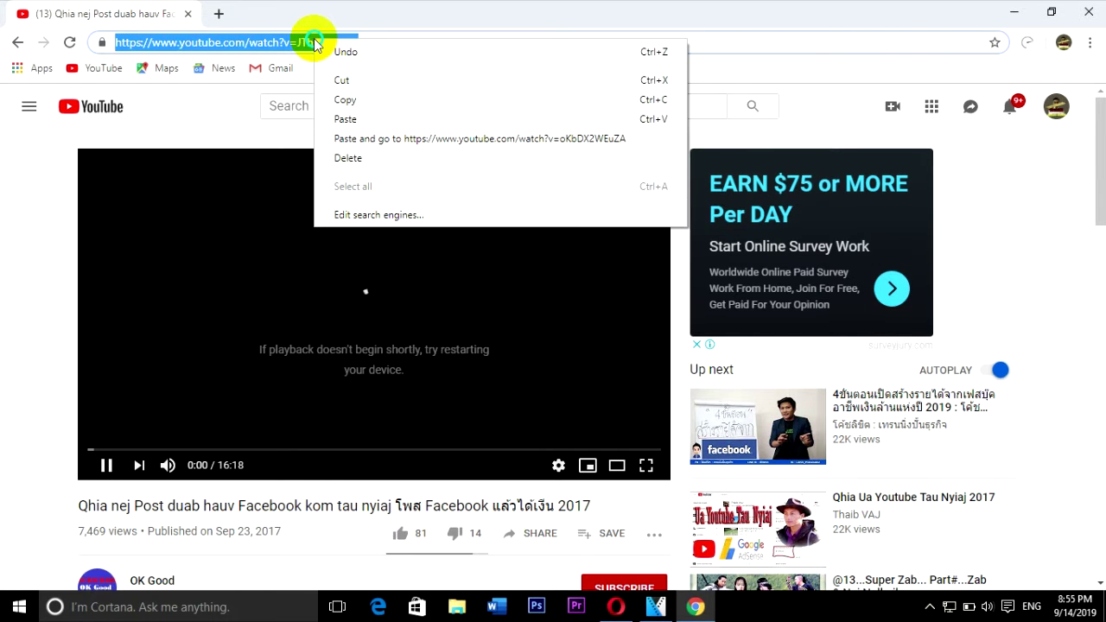
pyautogui.click(344, 101)
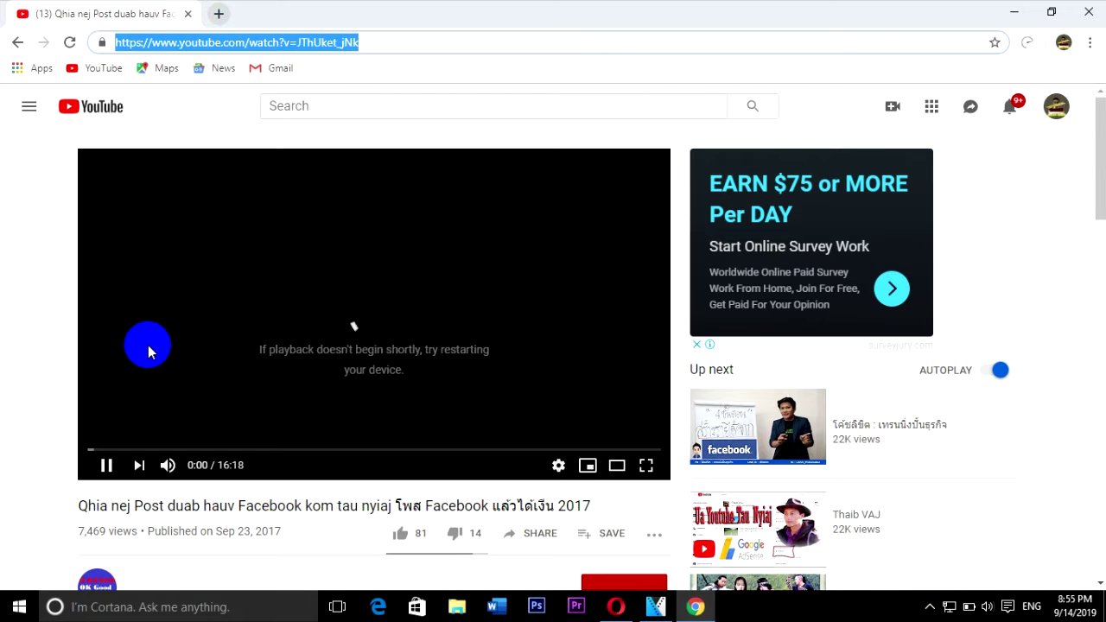
# Try to pause the YouTube video while it is loading
pyautogui.click(107, 466)
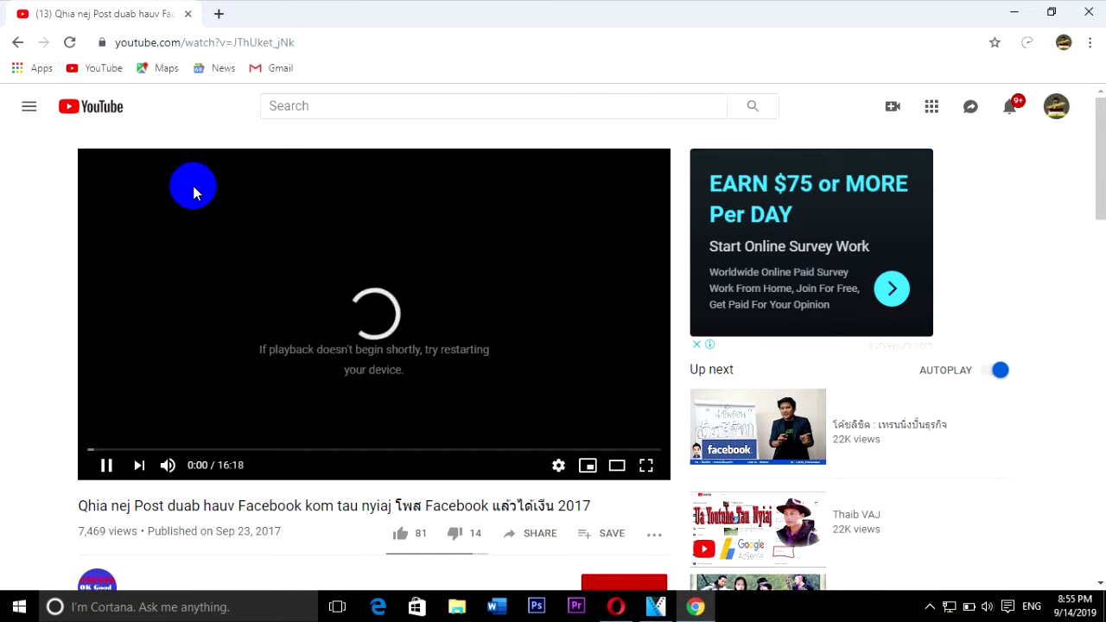
pyautogui.click(106, 465)
pyautogui.click(107, 466)
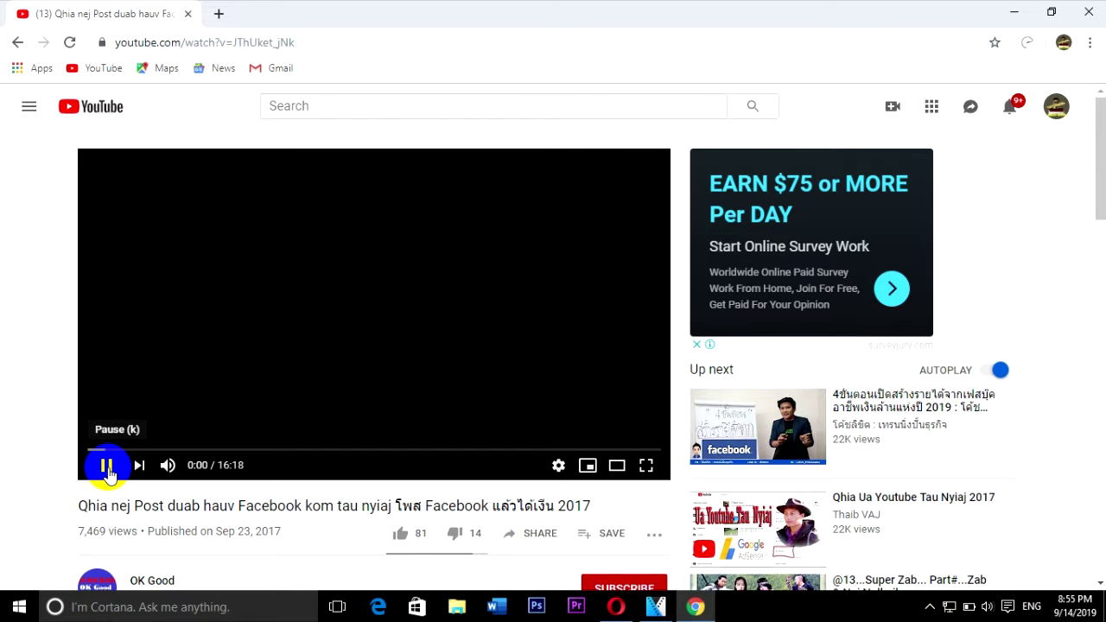
pyautogui.click(205, 217)
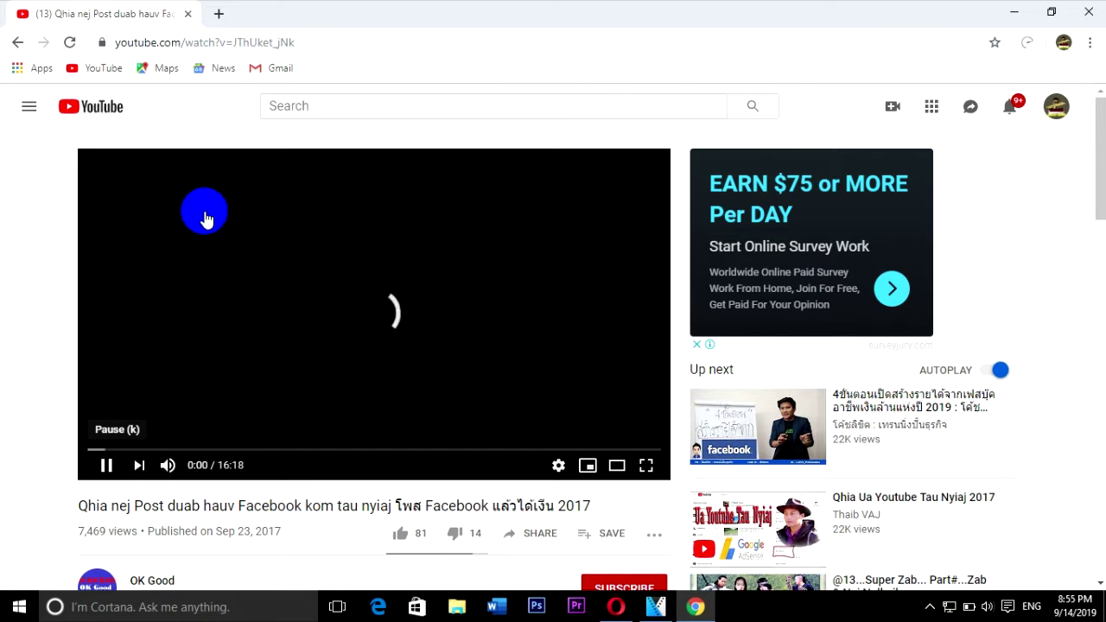
# Search the web for "download mp4 hd from youtube" in a new tab and dismiss the search page notice
pyautogui.click(218, 14)
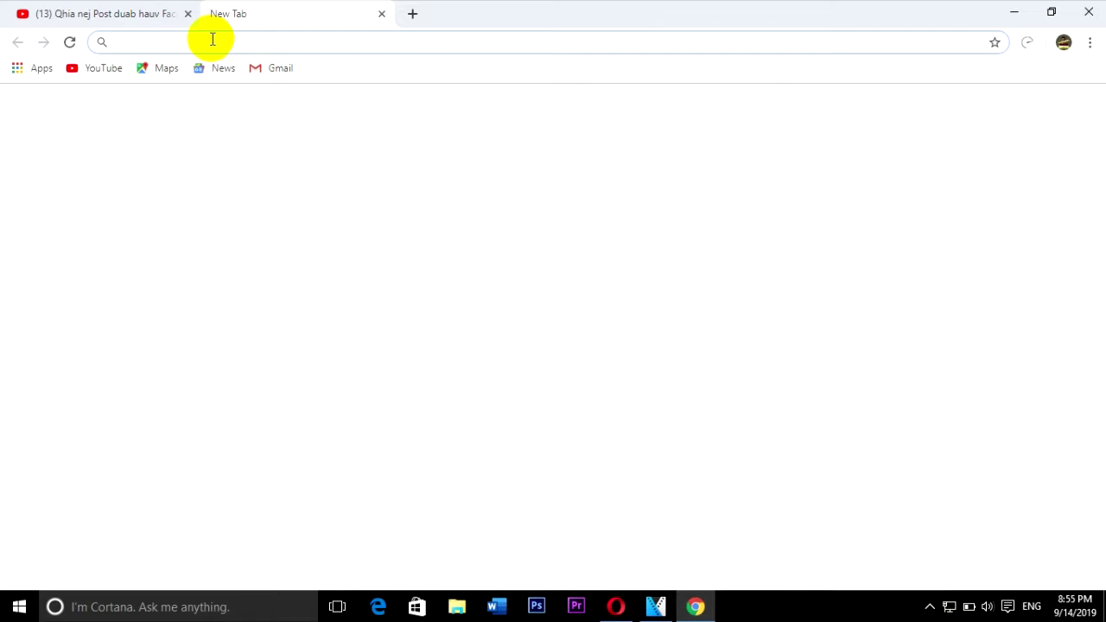
pyautogui.write('dow')
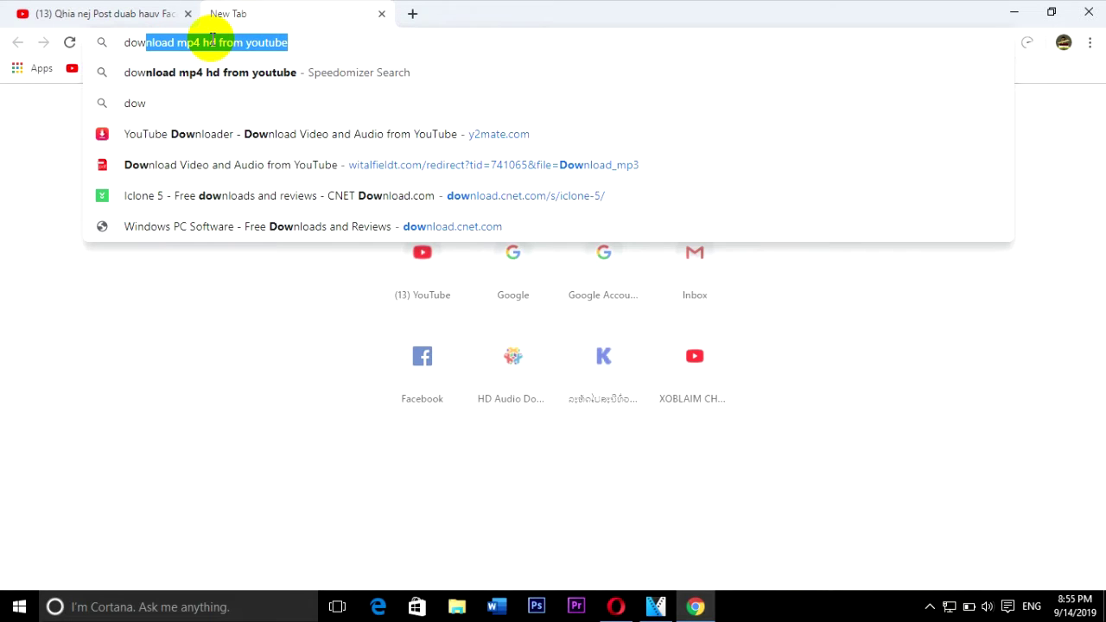
pyautogui.write('nload ')
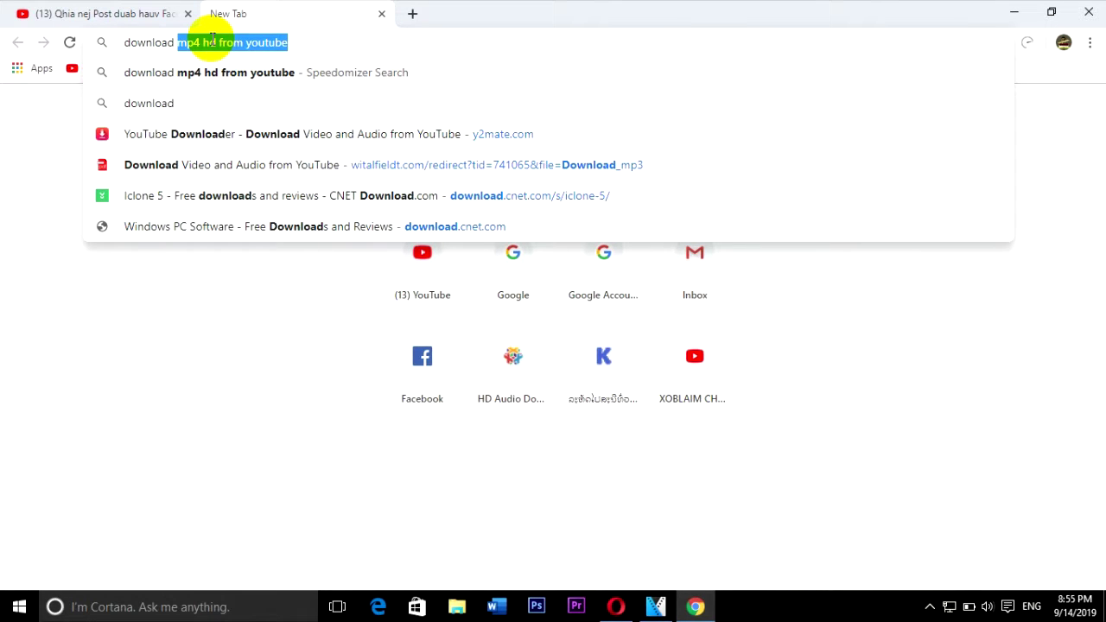
pyautogui.write('mp')
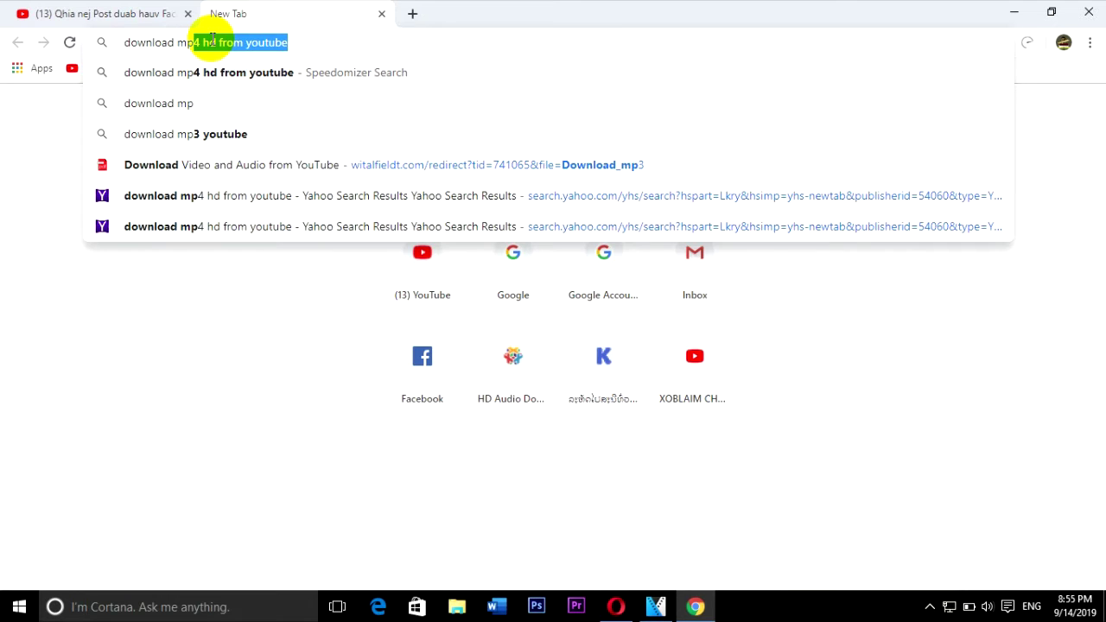
pyautogui.write('4 h')
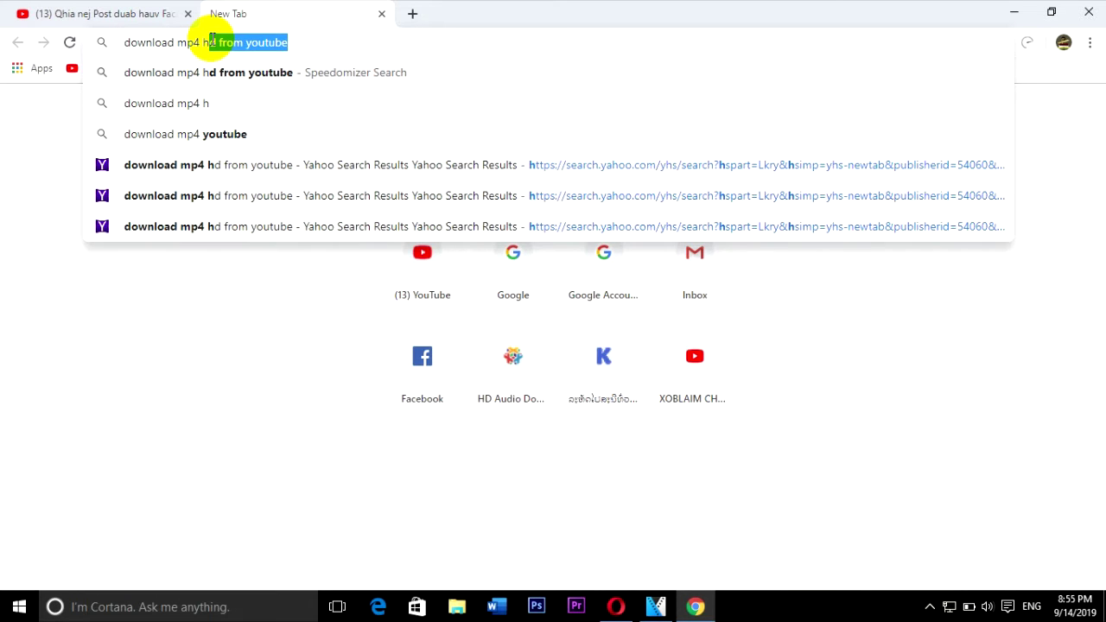
pyautogui.write('d from ')
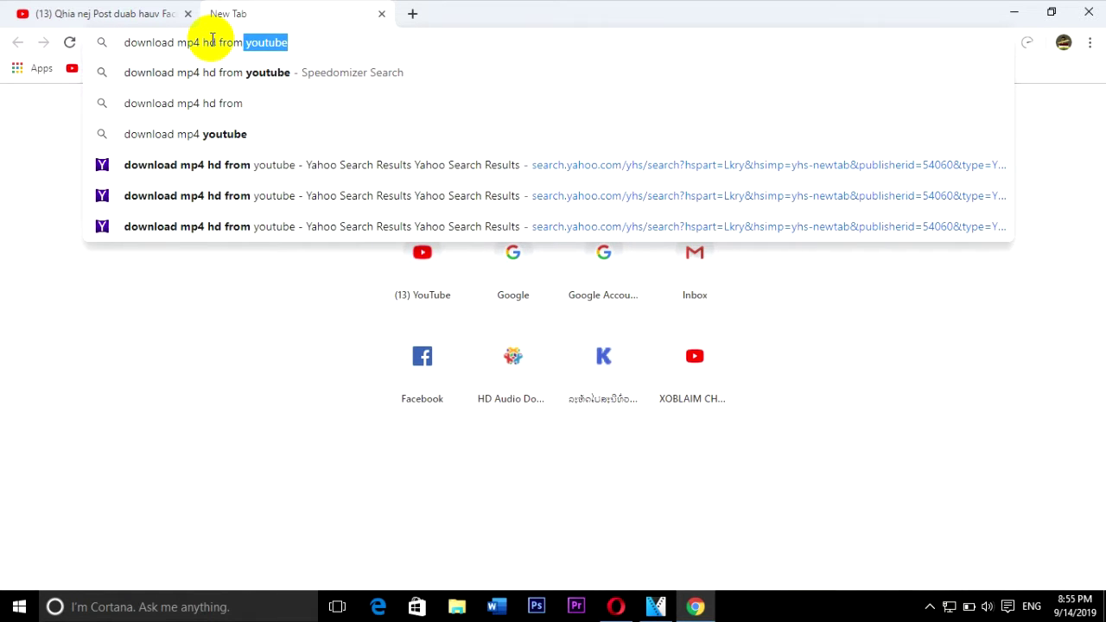
pyautogui.write('youtube')
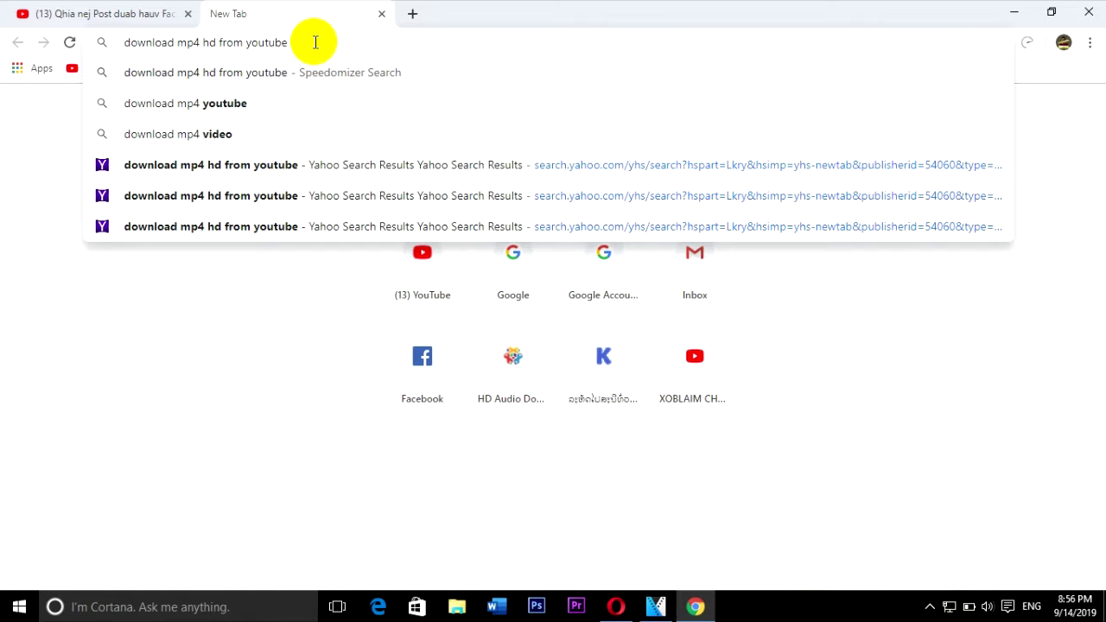
pyautogui.press('Return')
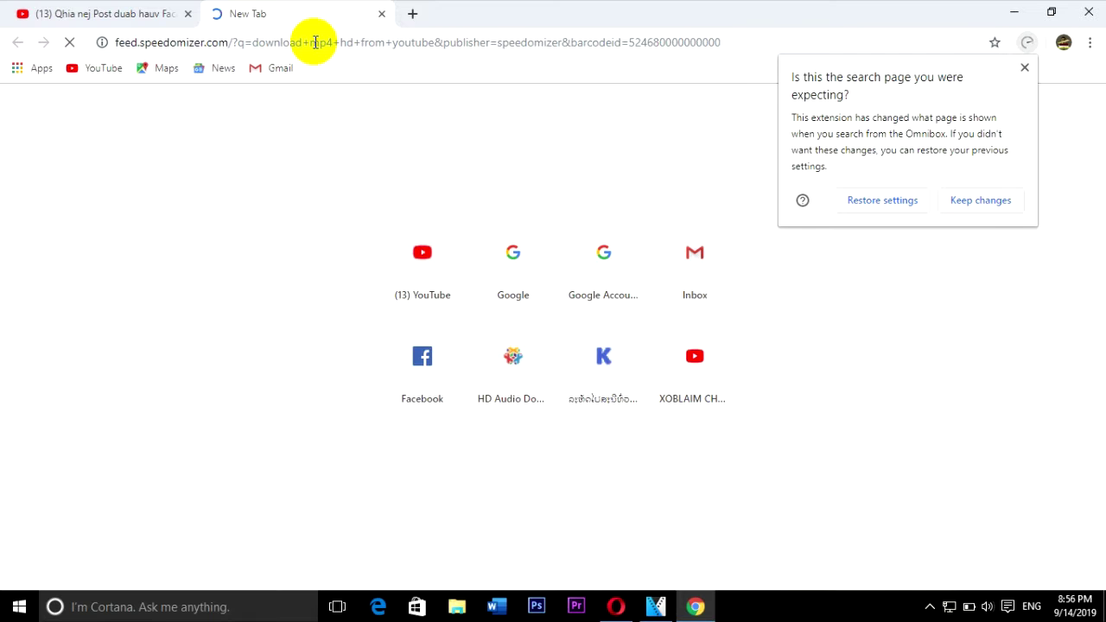
pyautogui.click(1024, 68)
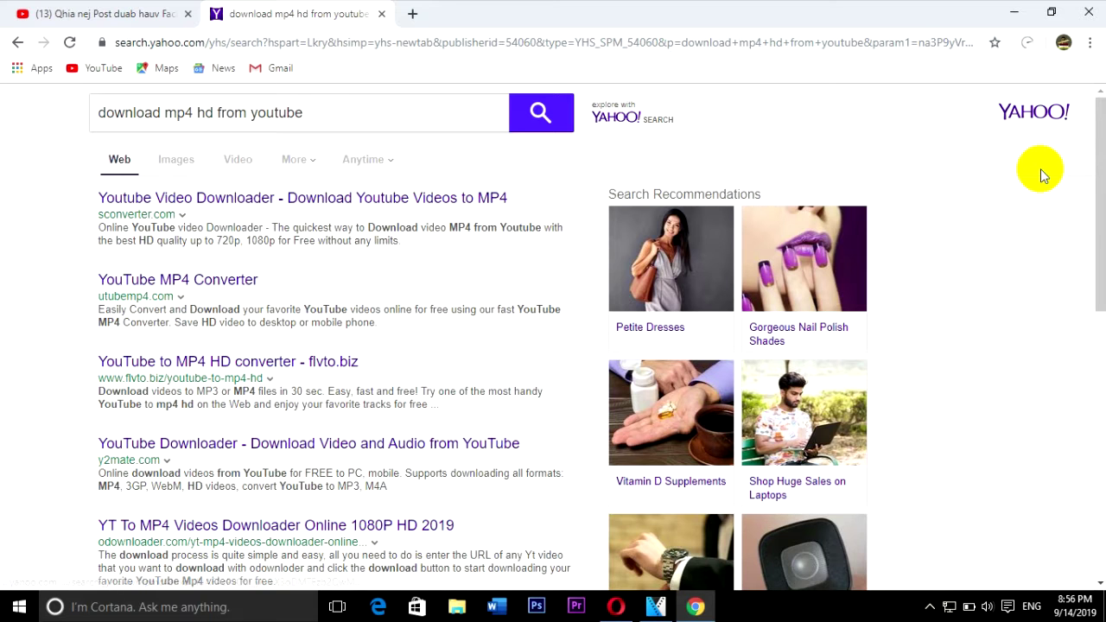
# Open the y2mate.com result "YouTube Downloader - Download Video and Audio from YouTube" from the search results
pyautogui.moveTo(1099, 171); pyautogui.dragTo(1103, 216)
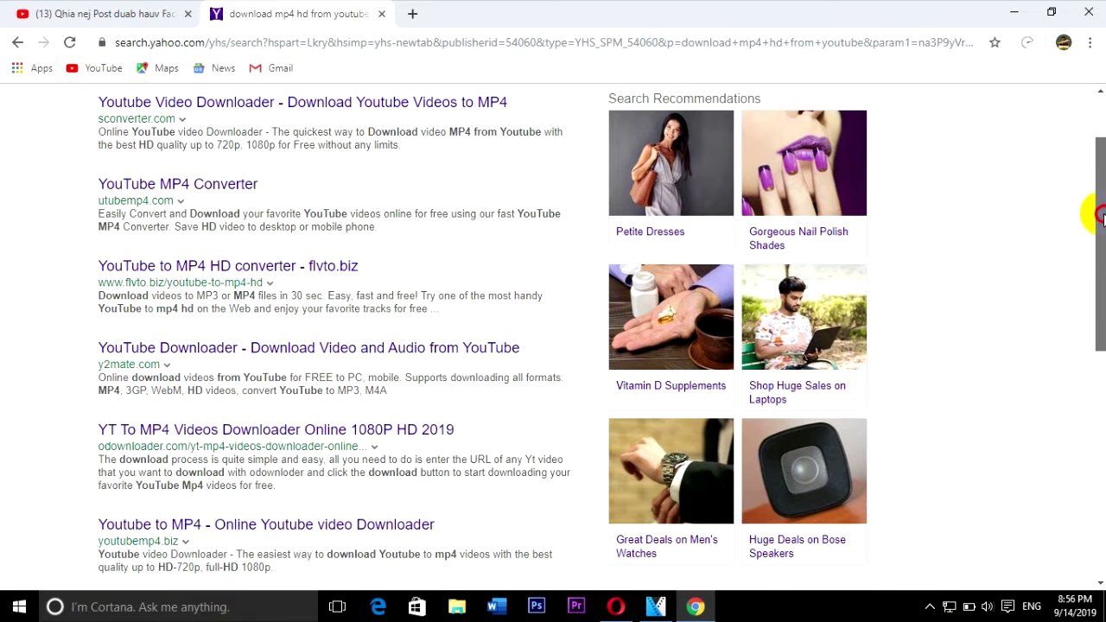
pyautogui.scroll(-3, 420, 214)
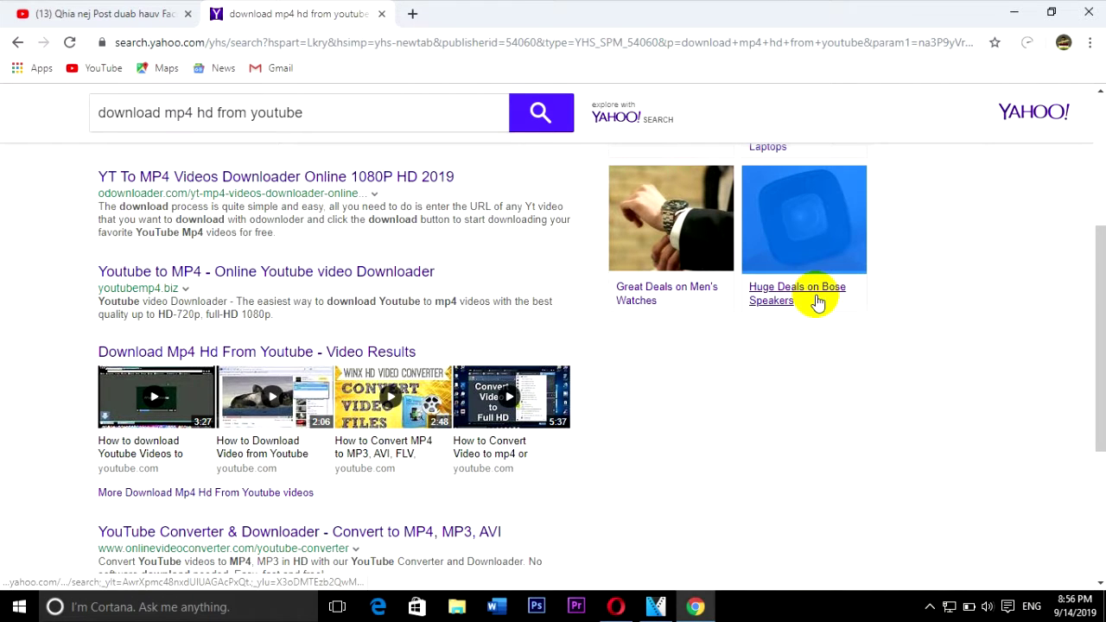
pyautogui.moveTo(1099, 367); pyautogui.dragTo(1101, 276)
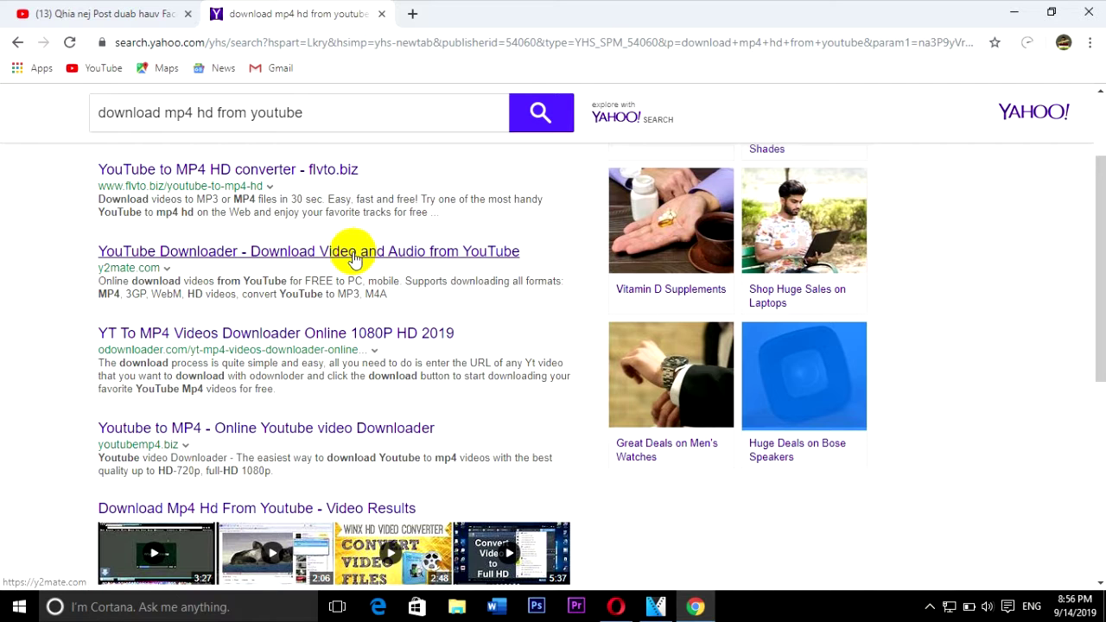
pyautogui.click(350, 252)
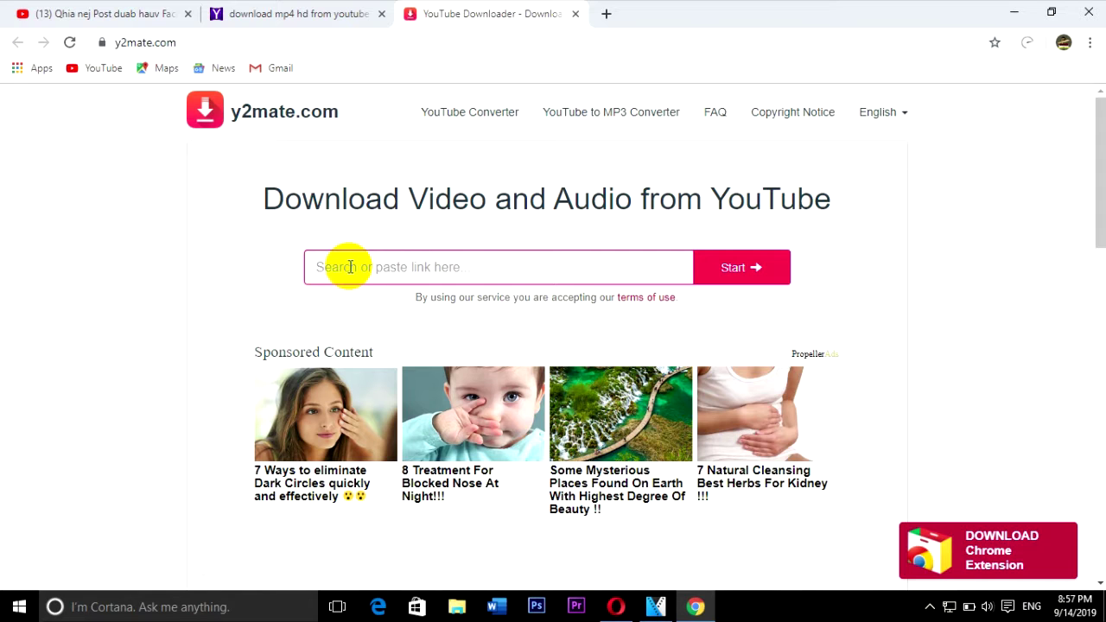
pyautogui.write('https://www.youtube.com/watch?v=JThUket_jNk')
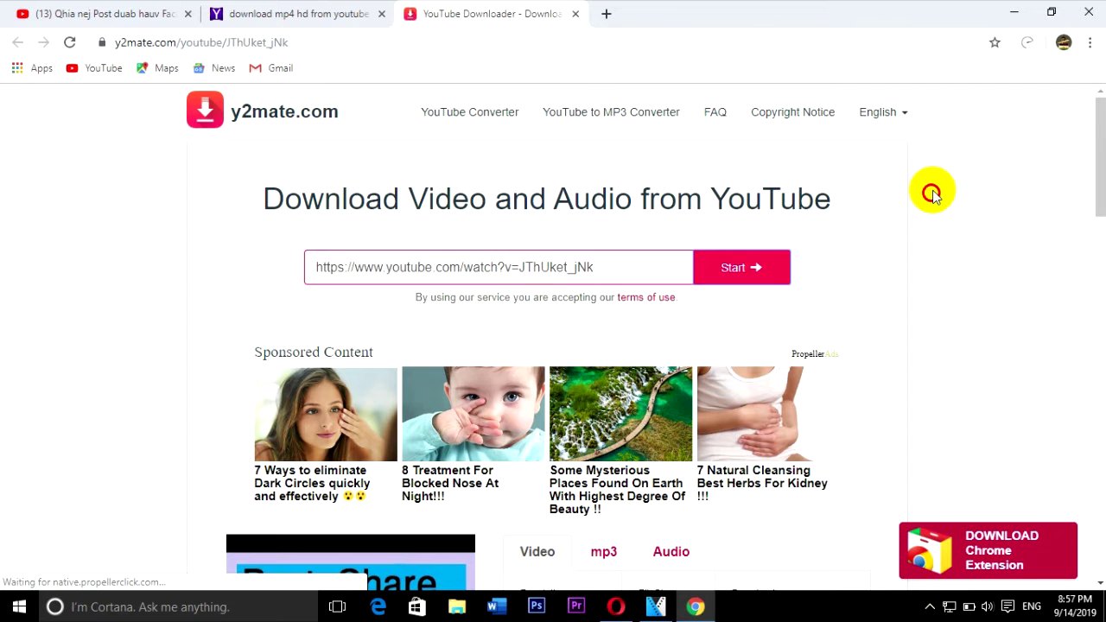
pyautogui.moveTo(1099, 129); pyautogui.dragTo(1098, 214)
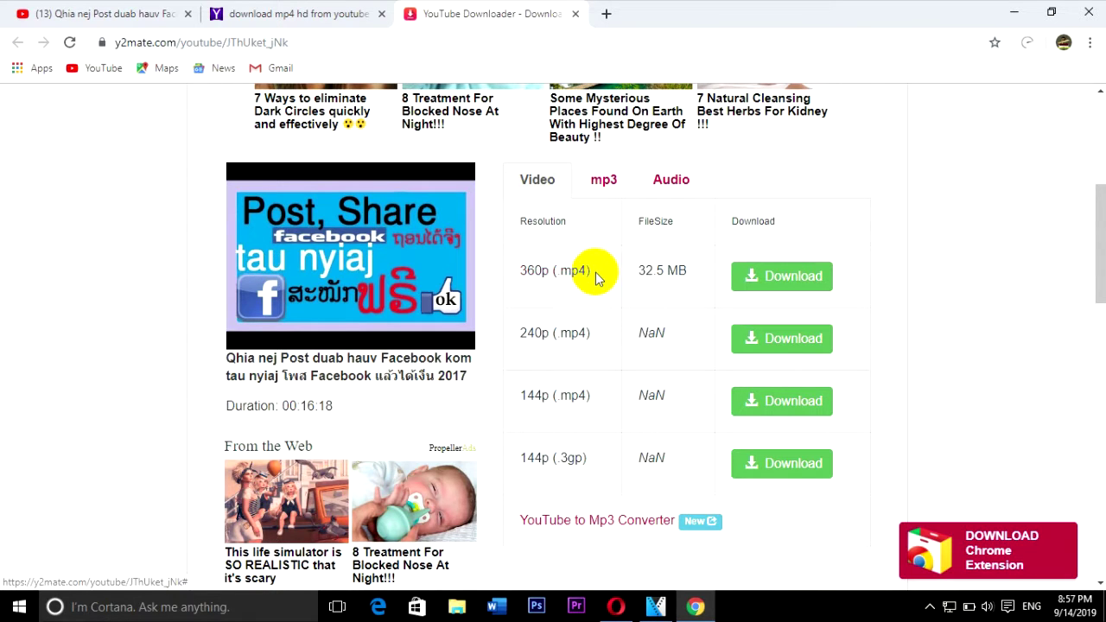
pyautogui.click(778, 278)
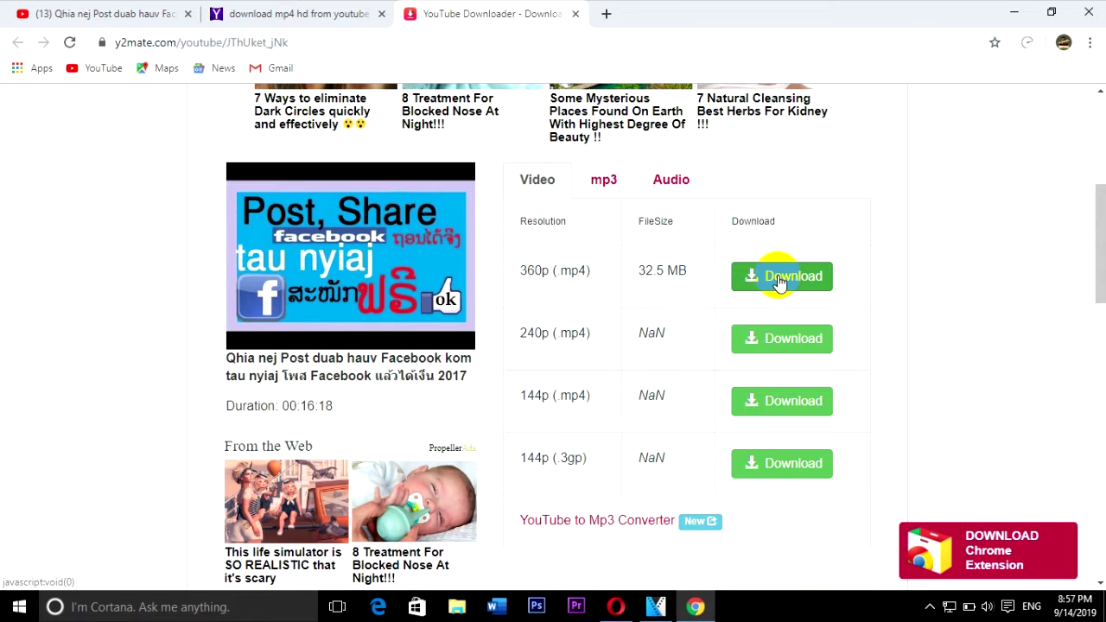
pyautogui.click(779, 280)
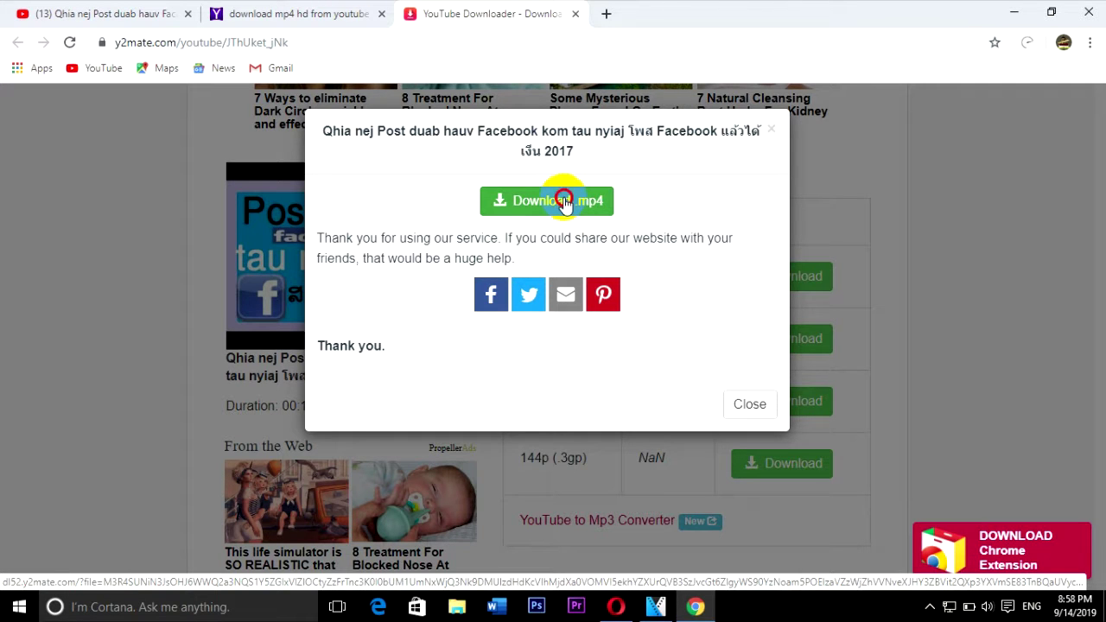
pyautogui.click(566, 203)
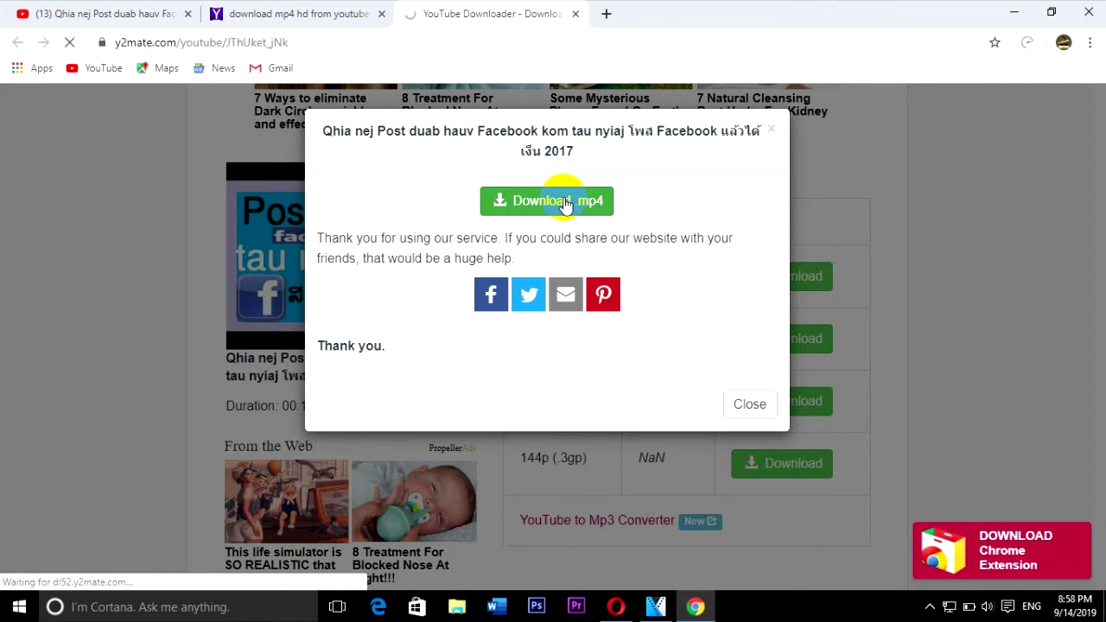